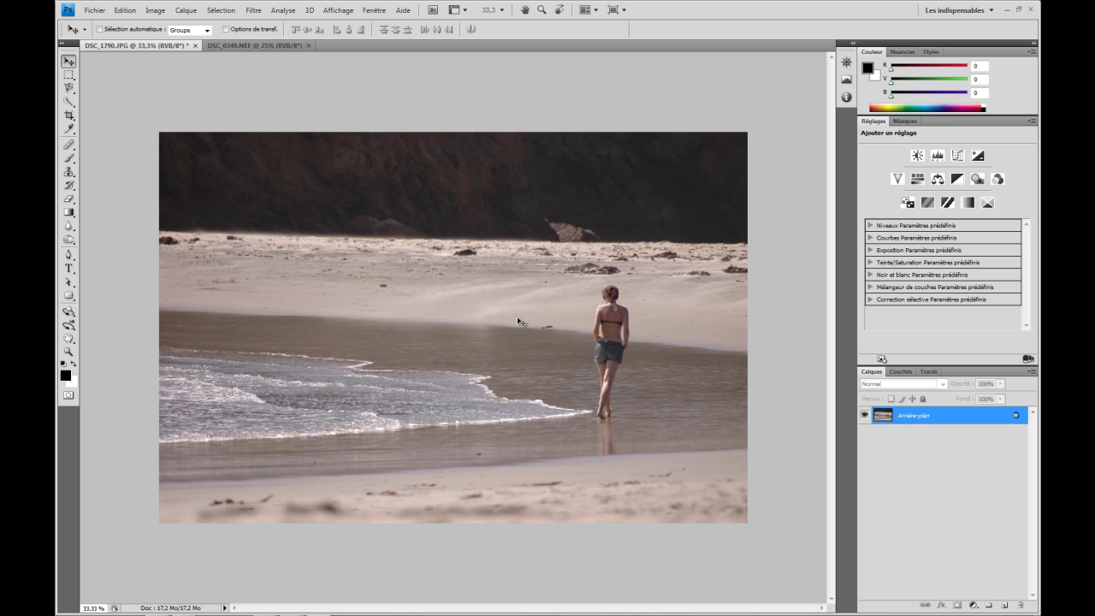
Tile the beach photo DSC_1790.JPG and the sky photo DSC_0349.NEF side by side.
left_click(231, 44)
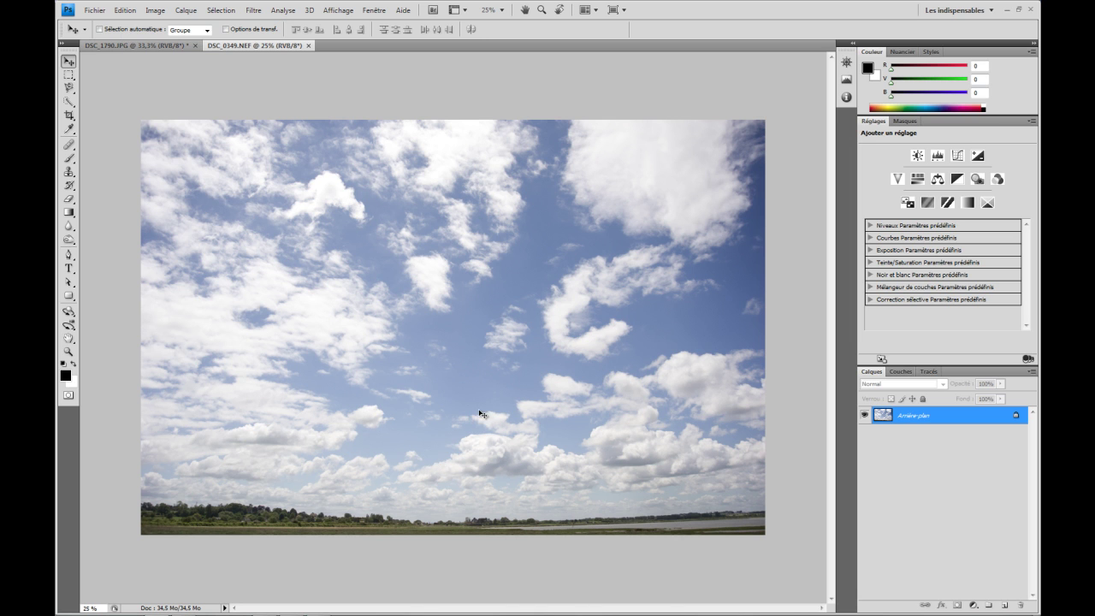
left_click(146, 47)
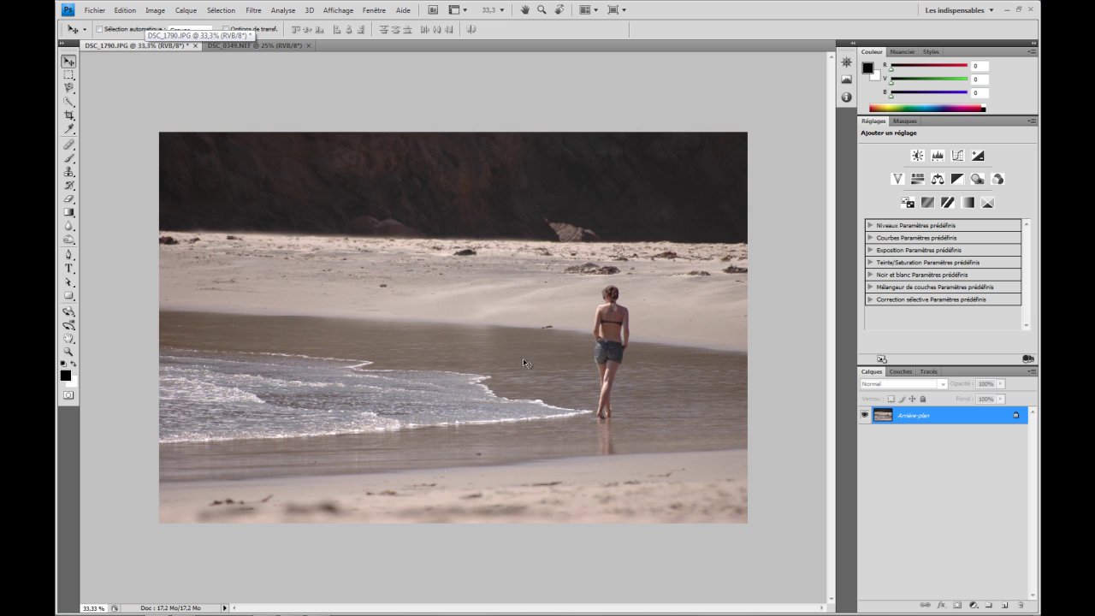
left_click(265, 47)
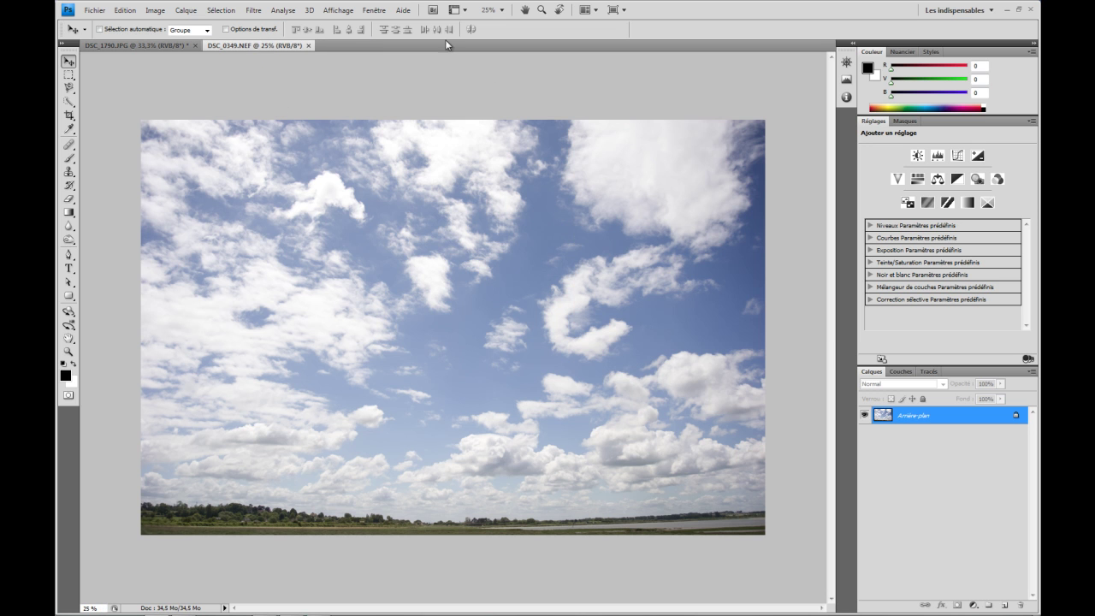
left_click(374, 10)
mouse_move(392, 26)
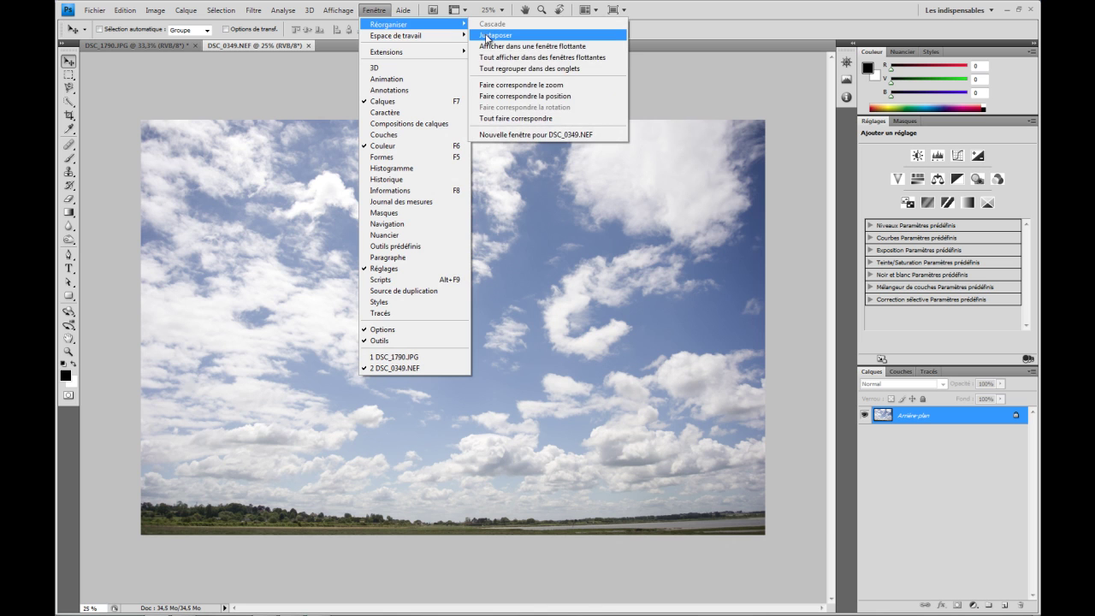
left_click(484, 36)
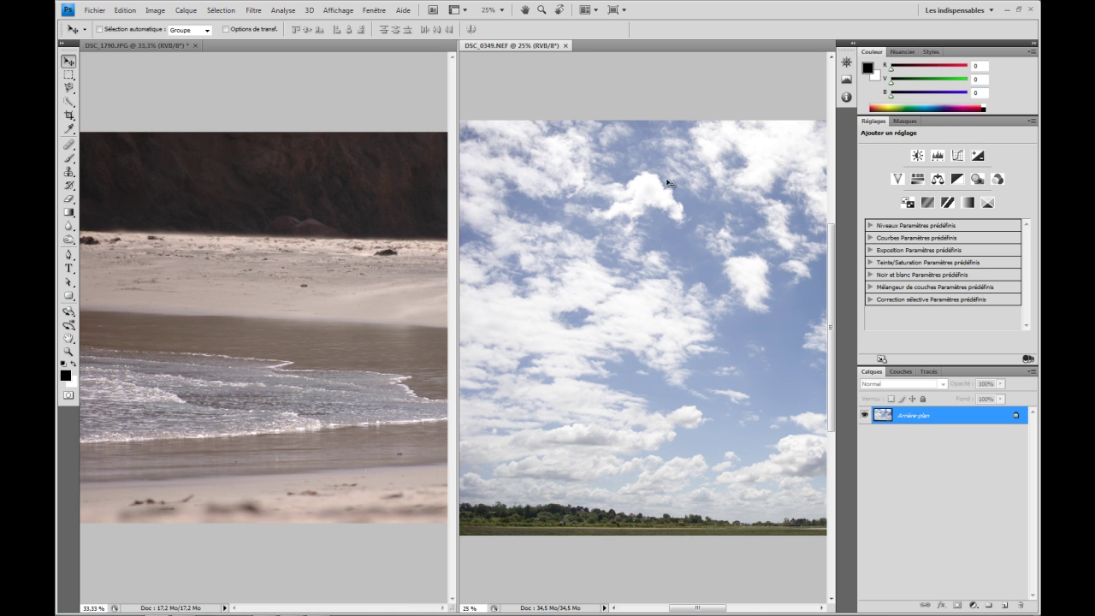
Copy the sky photo into the beach document as a new layer, accept the colour profile conversion and switch to full-screen display.
left_click_drag(671, 338, 373, 320)
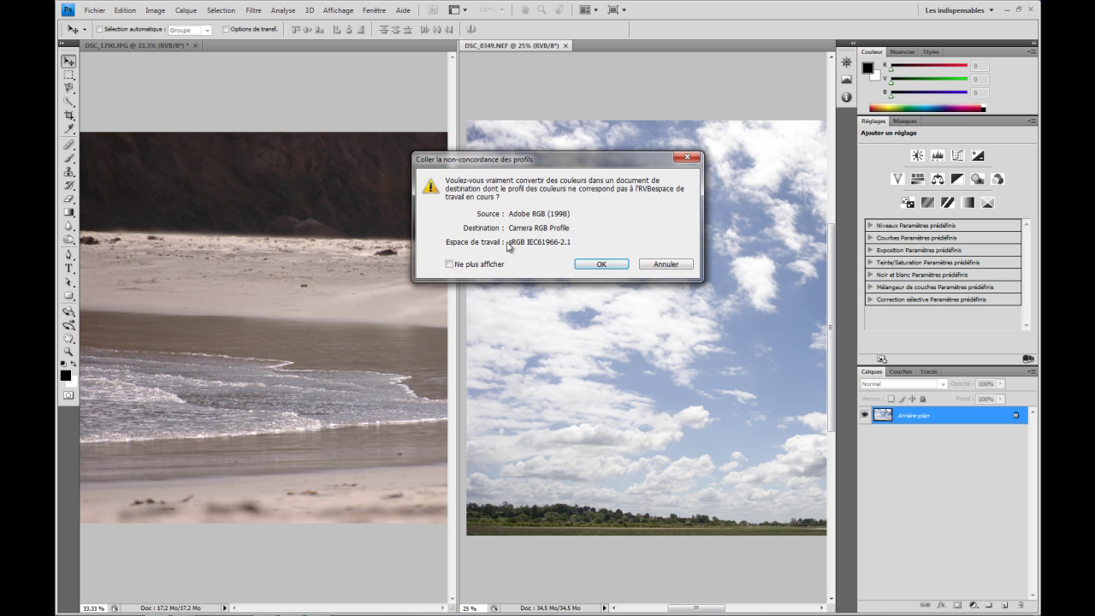
left_click(589, 266)
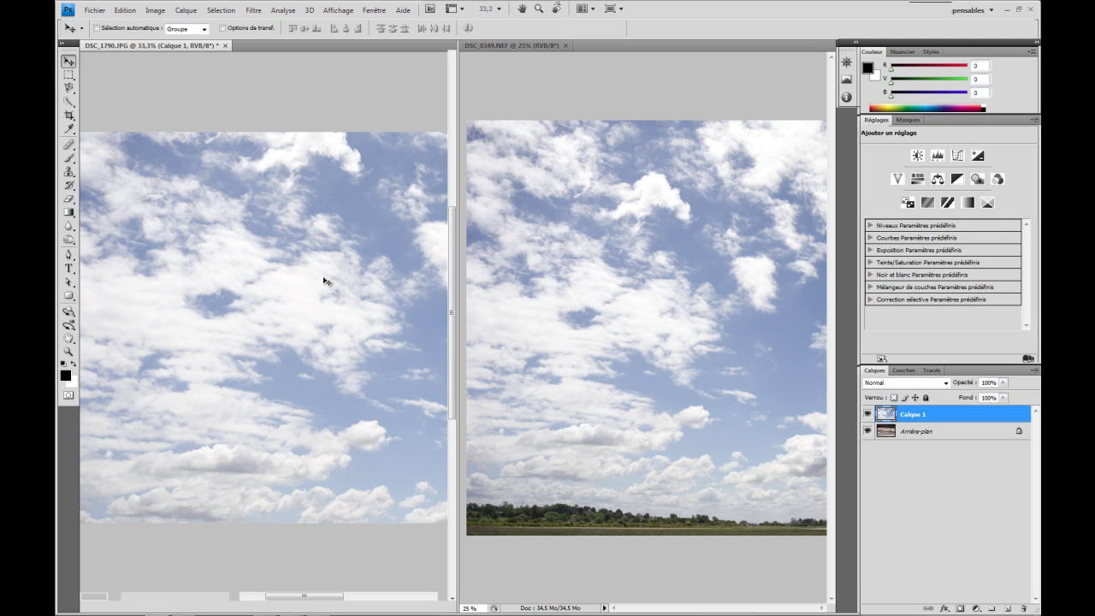
key("f")
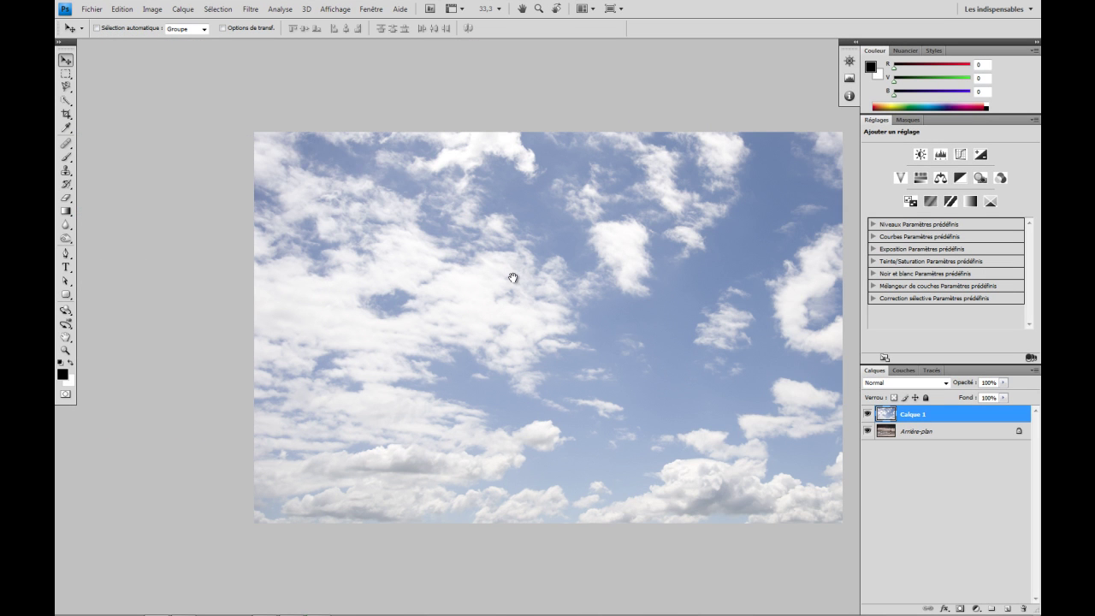
left_click_drag(571, 334, 483, 287)
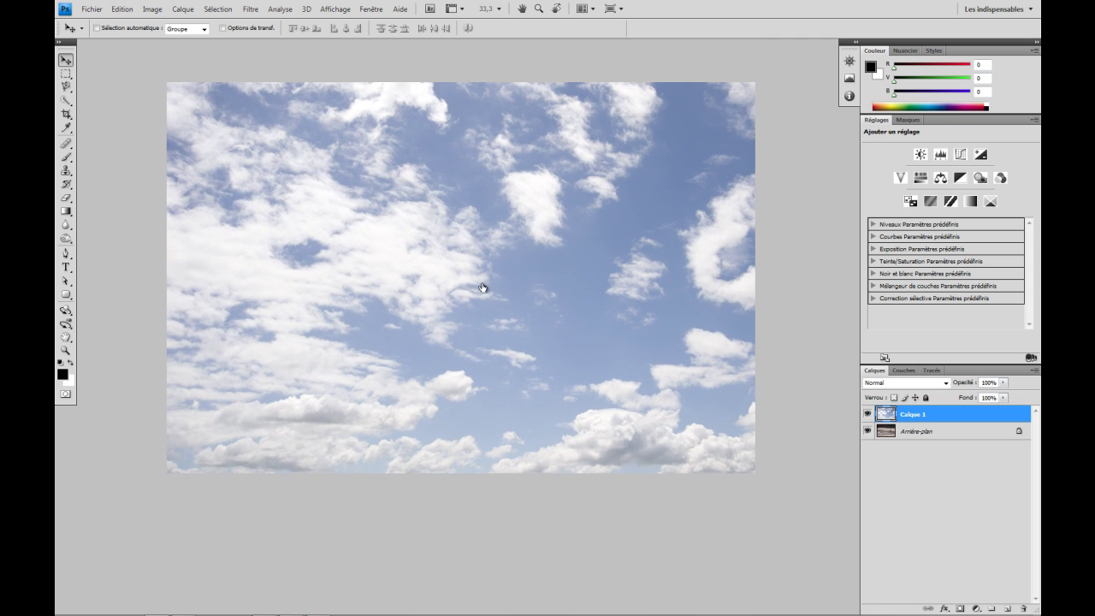
Scale the sky layer Calque 1 proportionally to about 70.6% and position it to fit the whole beach image.
left_click(886, 435)
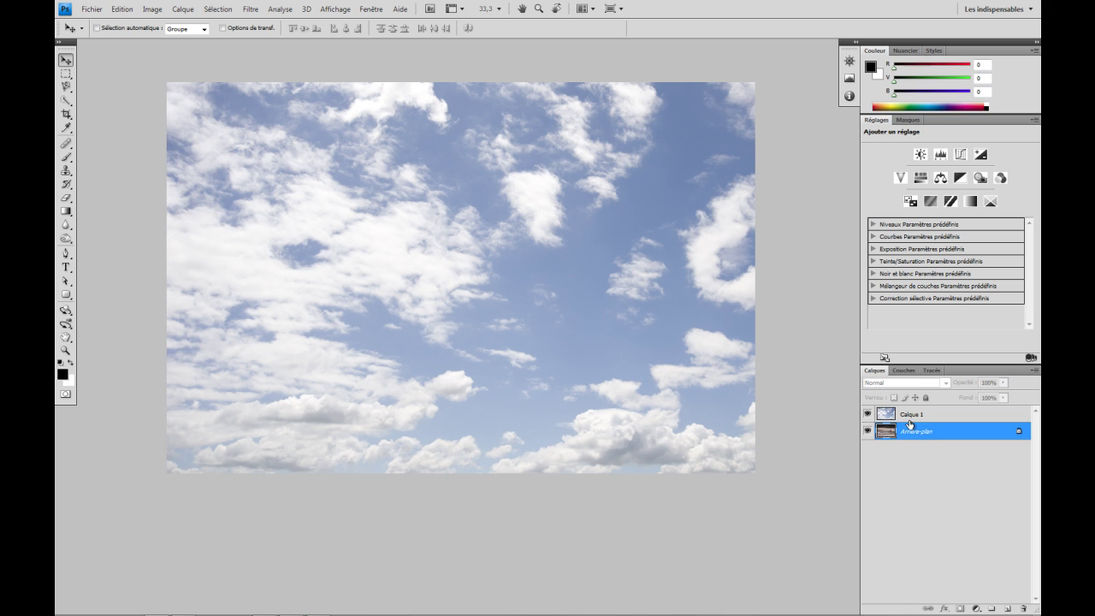
left_click(899, 416)
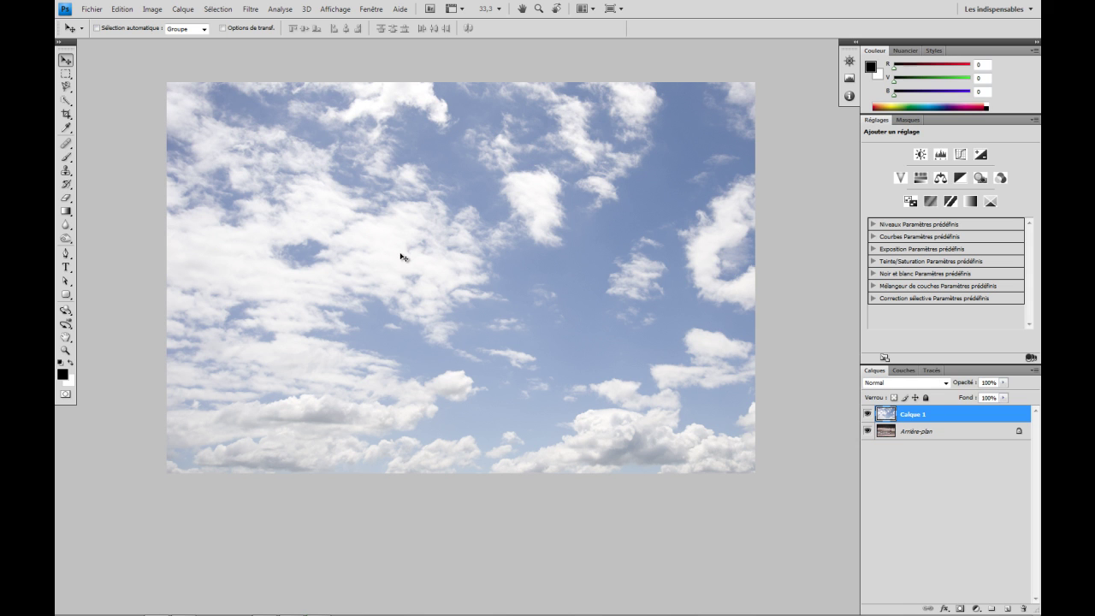
key("ctrl+t")
left_click_drag(317, 196, 265, 140)
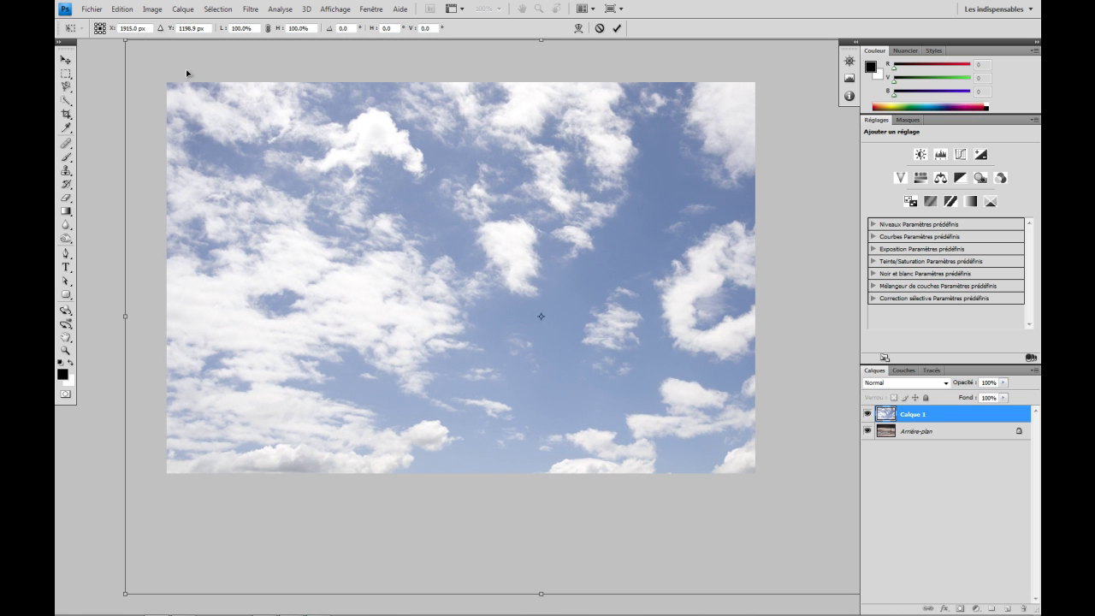
left_click_drag(128, 45, 303, 394)
left_click_drag(327, 435, 252, 271)
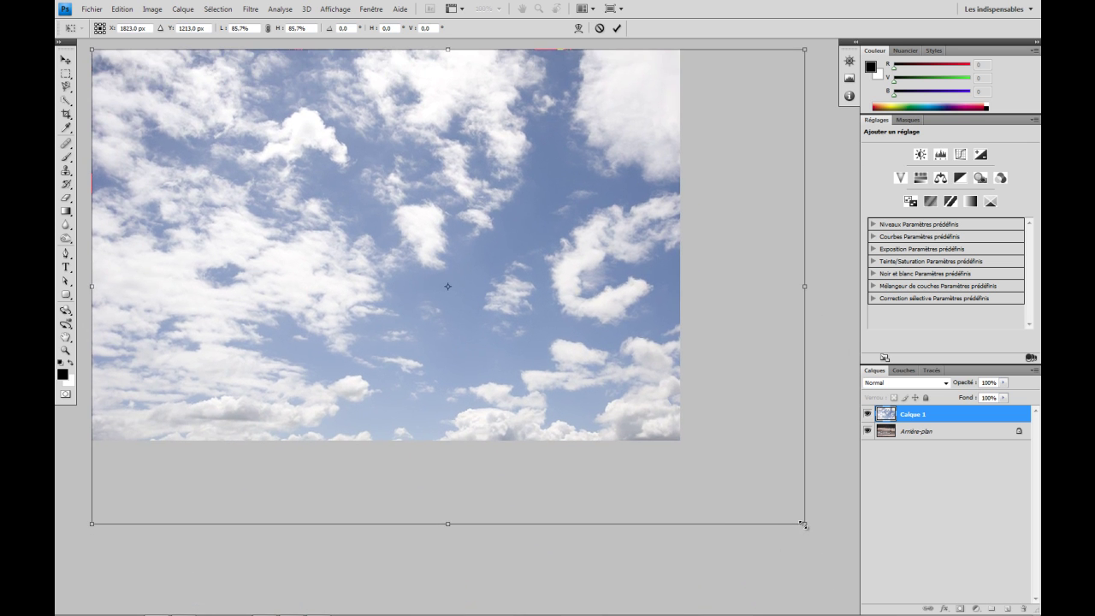
left_click_drag(804, 524, 680, 444)
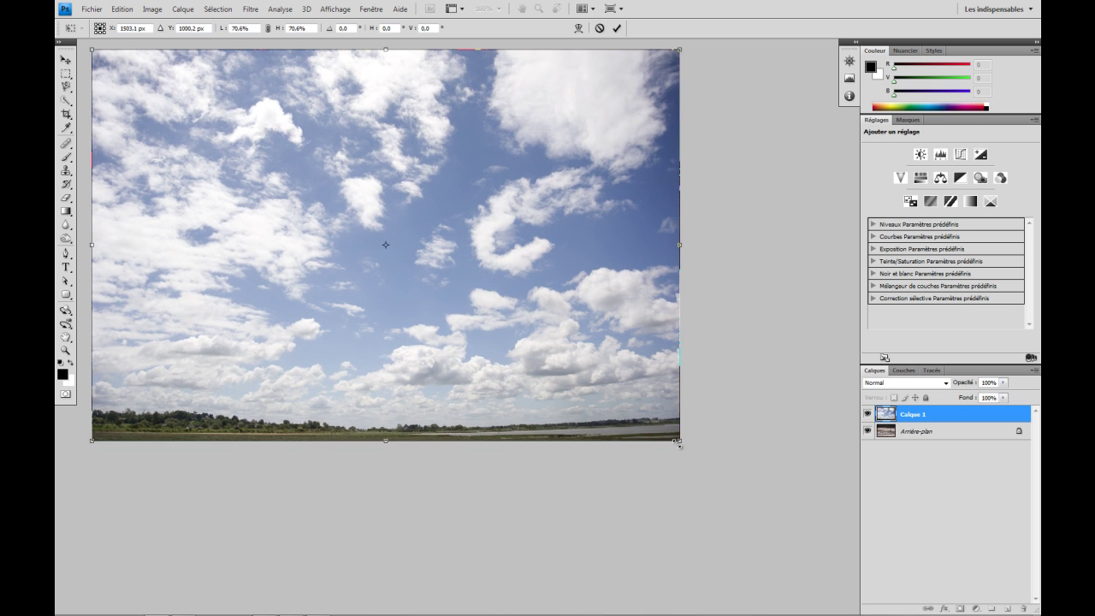
left_click(616, 29)
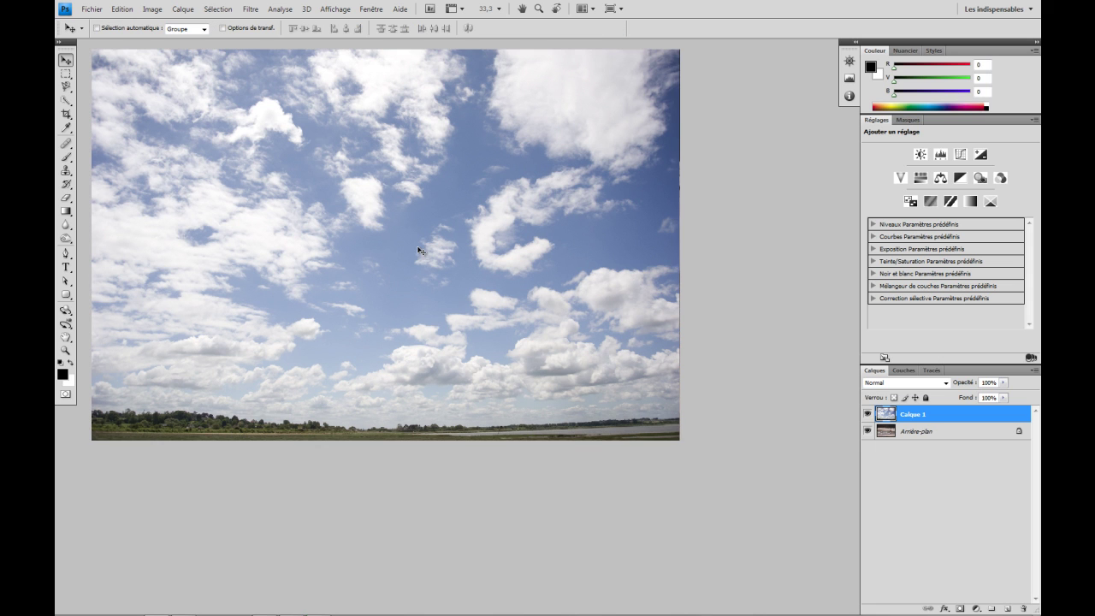
Convert the beach background into the regular layer Calque 0 and place it above the sky layer.
left_click(888, 435)
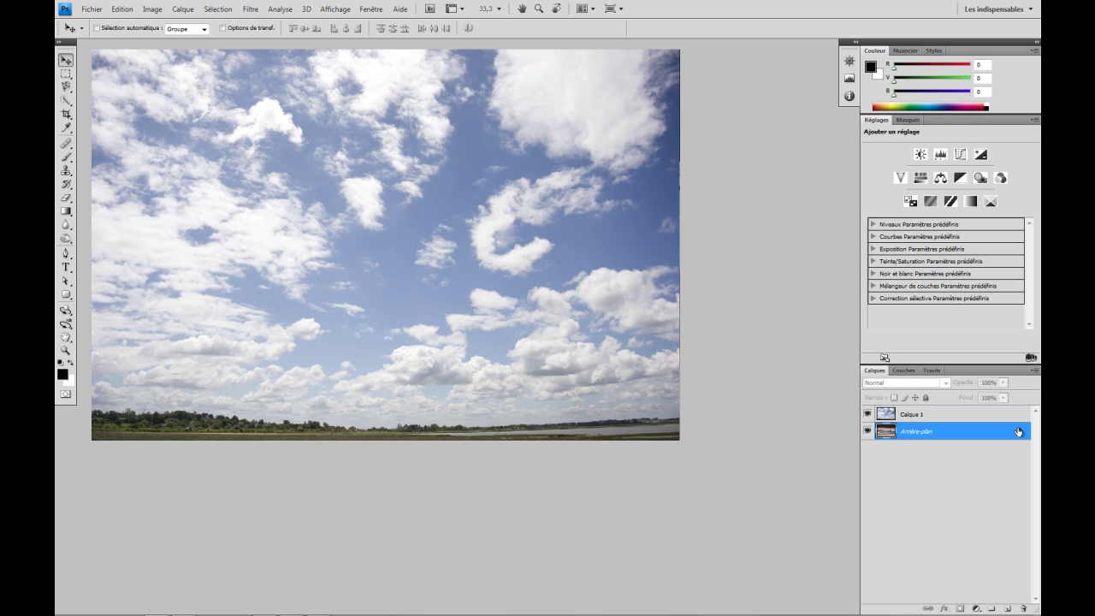
double_click(929, 434)
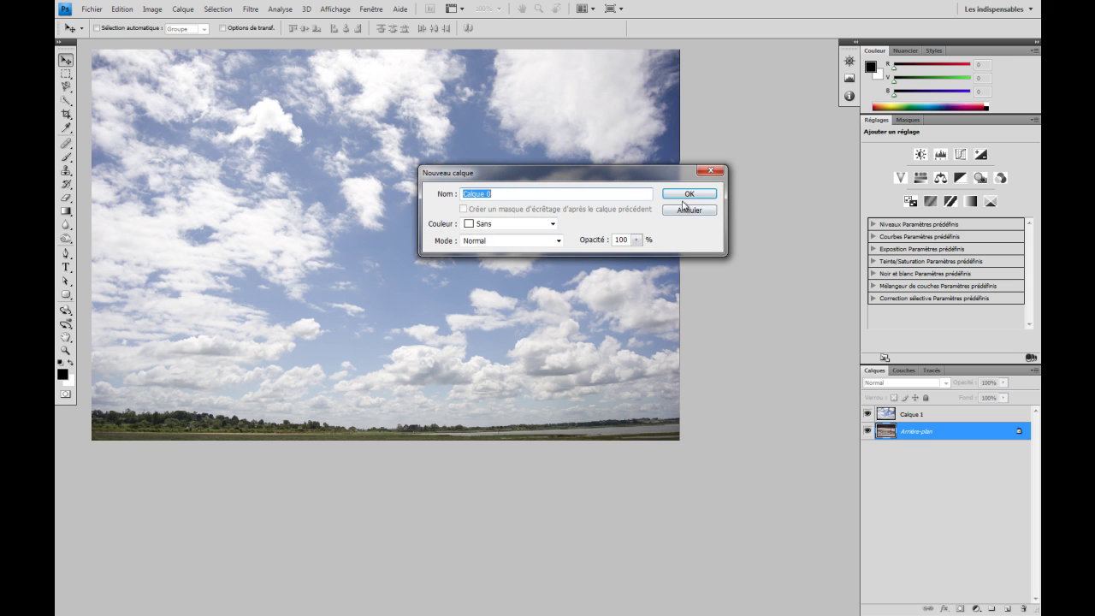
left_click(685, 201)
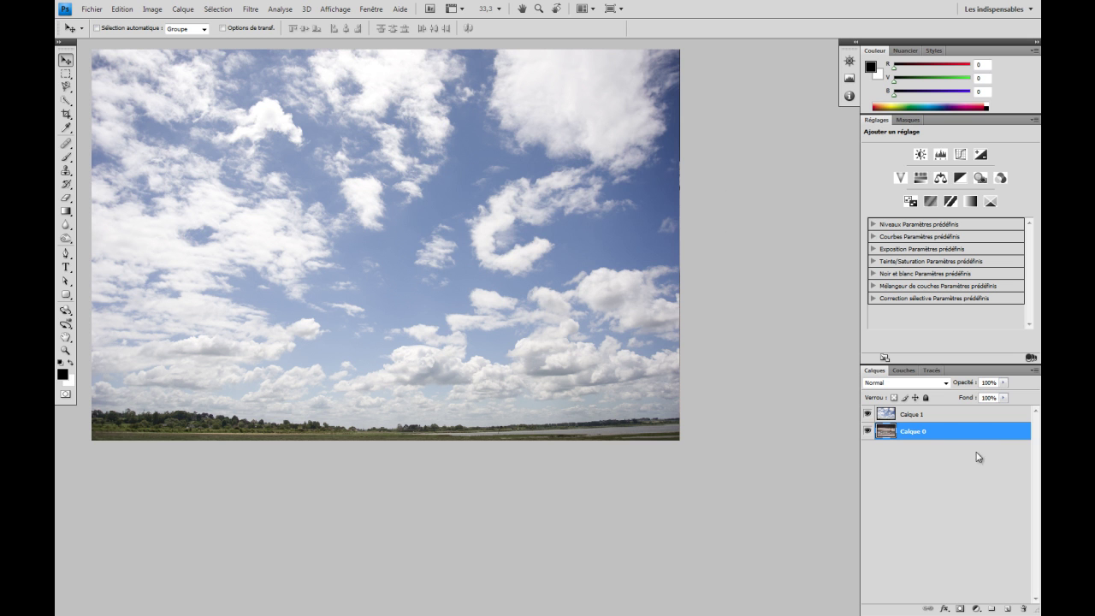
left_click_drag(897, 438, 887, 416)
left_click_drag(366, 298, 426, 327)
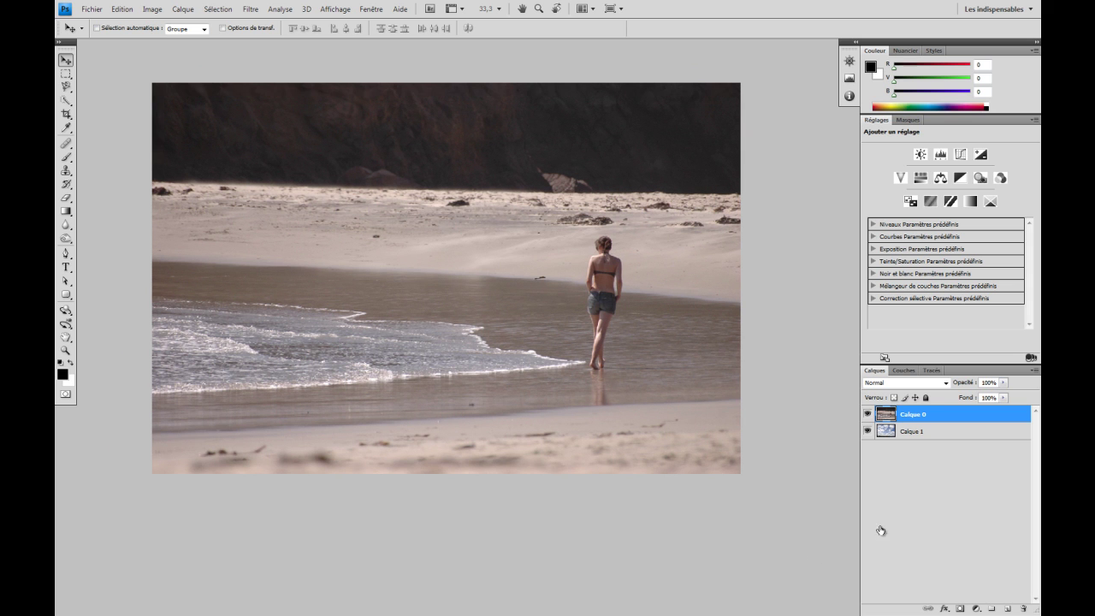
Add a layer mask to Calque 0 and paint it black over the dark cliff with a 300 px brush.
left_click(961, 610)
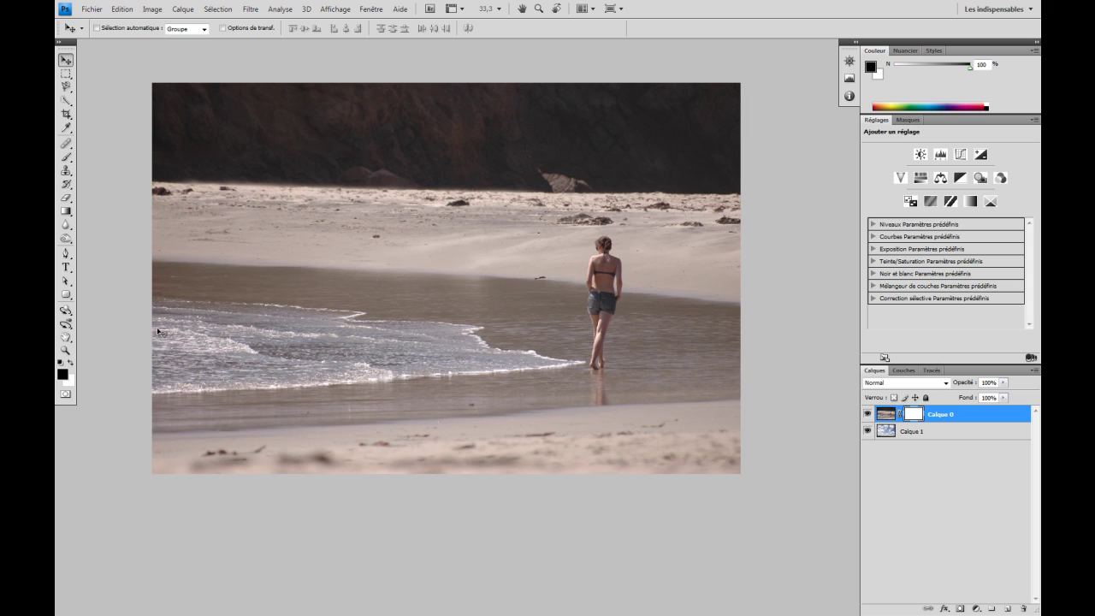
key("b")
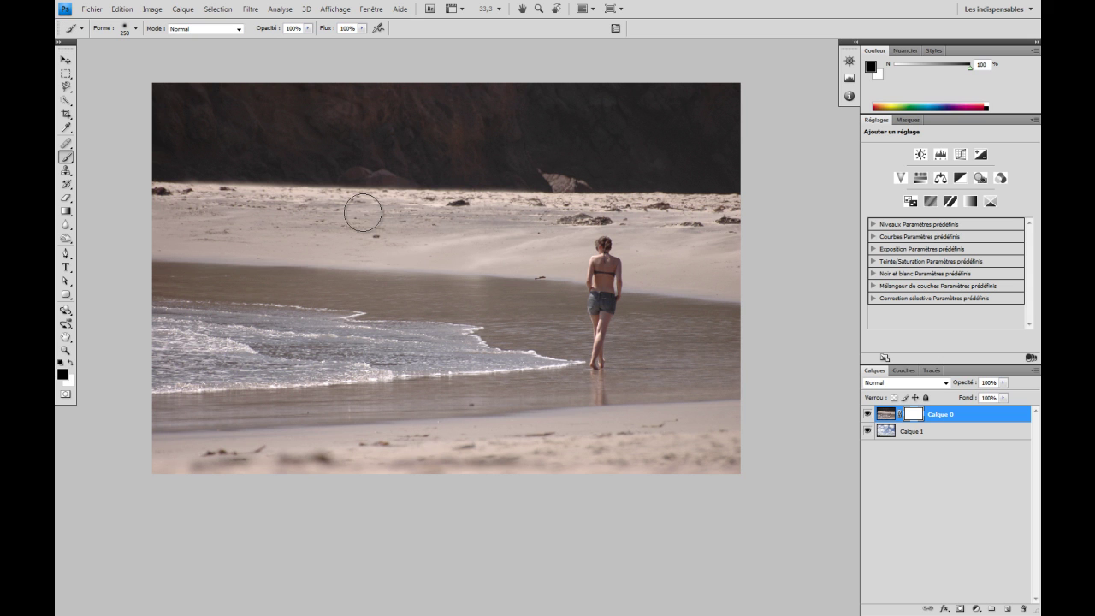
key("bracketright")
mouse_move(369, 93)
left_mouse_down()
mouse_move(120, 95)
mouse_move(842, 70)
mouse_move(382, 92)
mouse_move(773, 100)
mouse_move(373, 112)
mouse_move(699, 141)
mouse_move(490, 144)
mouse_move(791, 160)
mouse_move(509, 154)
mouse_move(691, 163)
mouse_move(304, 130)
mouse_move(554, 157)
mouse_move(377, 153)
mouse_move(111, 126)
mouse_move(285, 143)
mouse_move(125, 144)
mouse_move(233, 149)
mouse_move(144, 151)
mouse_move(702, 168)
left_mouse_up()
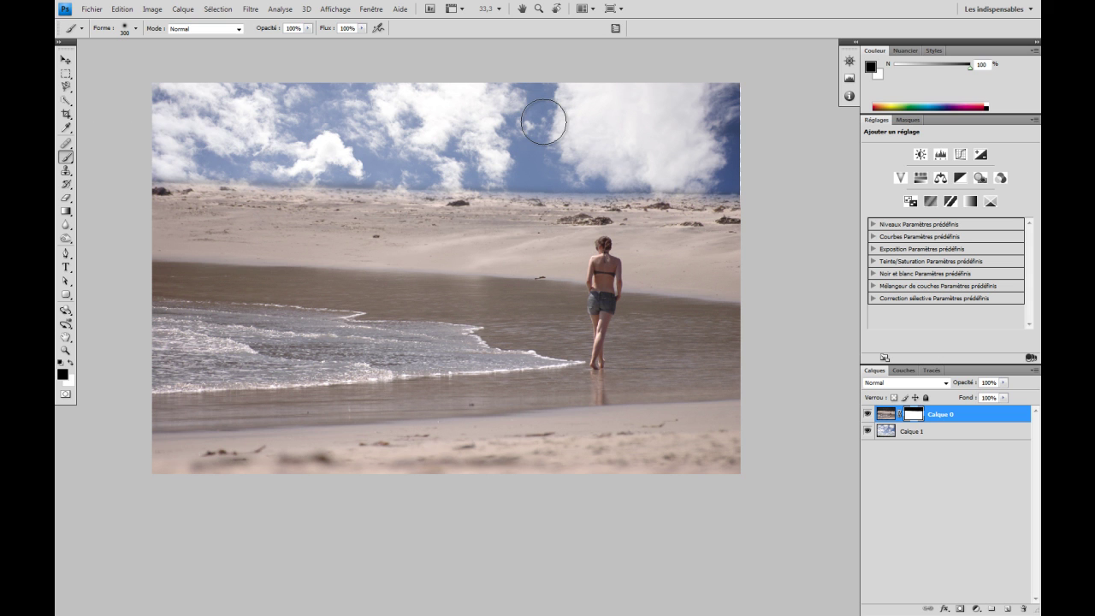
Move the sky layer Calque 1 upward until its lower clouds sit just above the sand horizon.
left_click(890, 432)
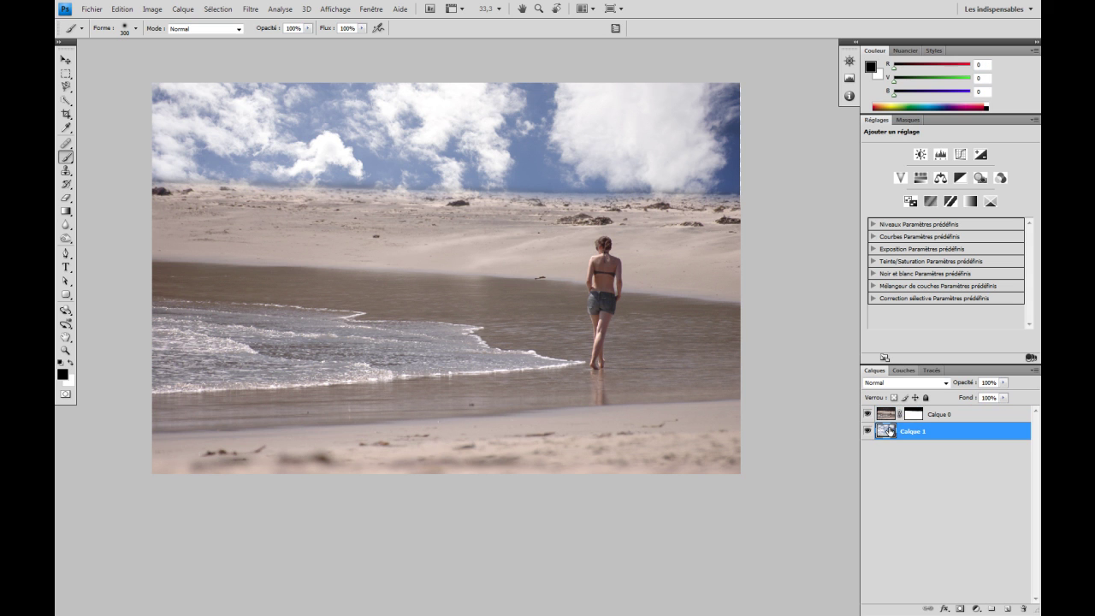
key("v")
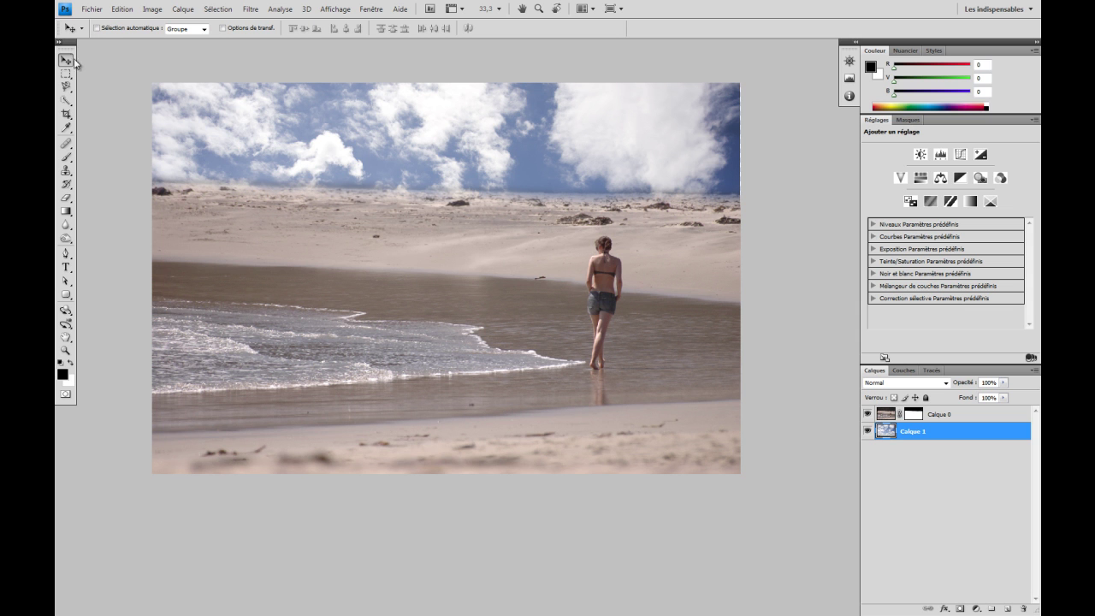
left_click_drag(389, 162, 392, 97)
left_click_drag(409, 142, 418, 142)
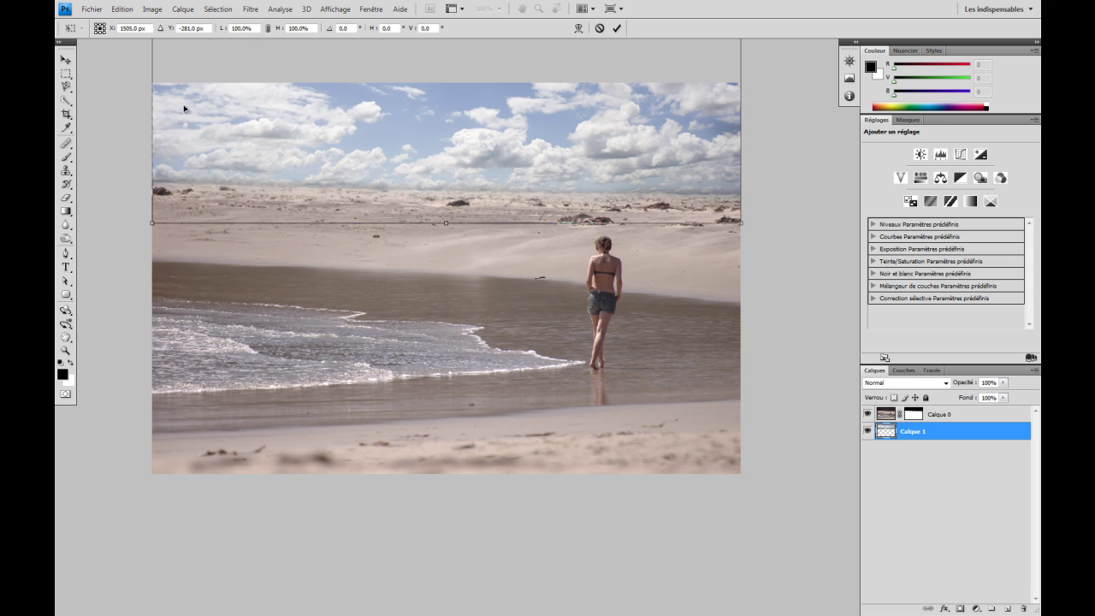
Stretch the sky layer's width to 100.1% to cover the image's left edge and nudge the layer slightly.
key("ctrl+t")
left_click_drag(150, 76, 150, 77)
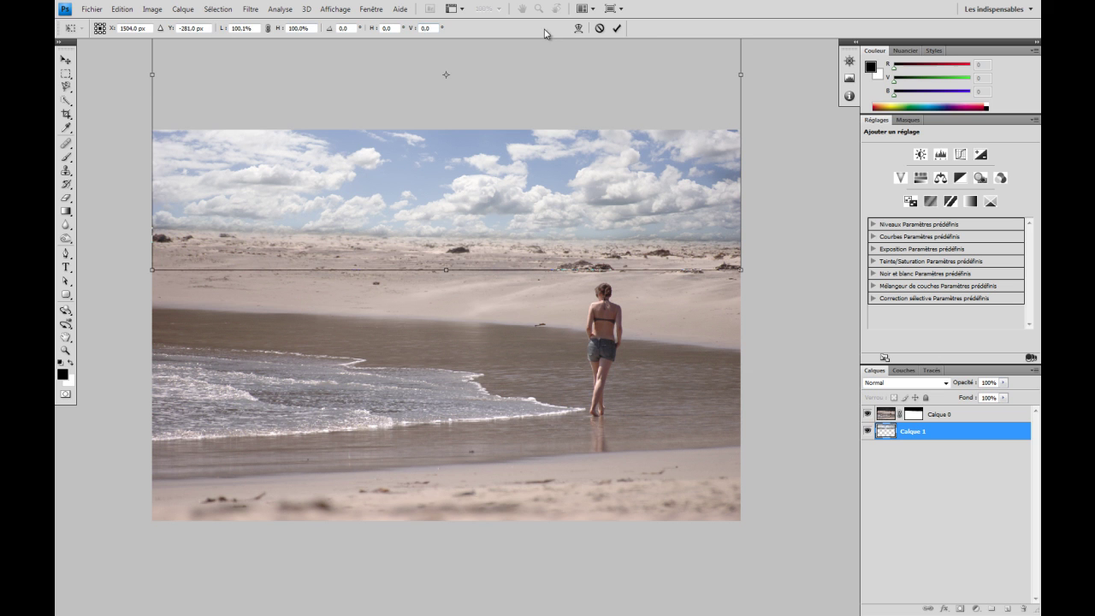
left_click(618, 28)
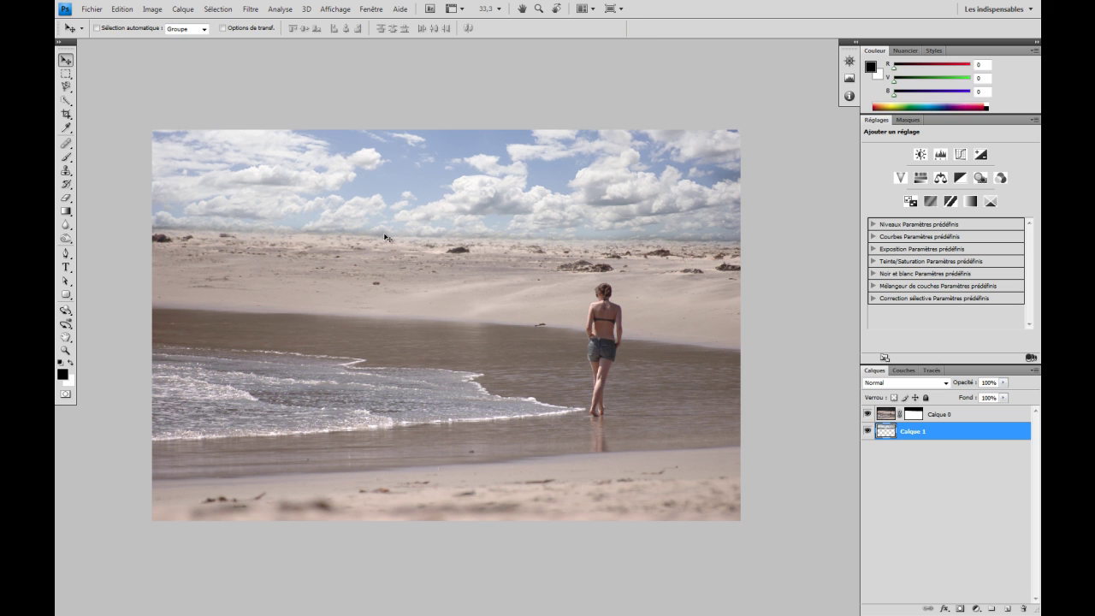
left_click_drag(409, 206, 407, 208)
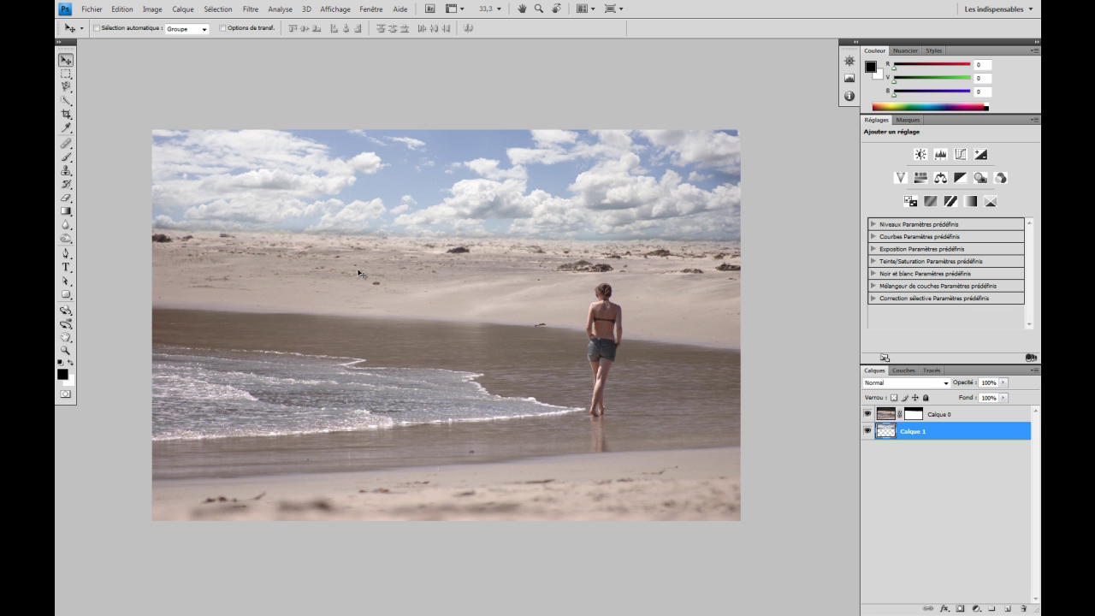
Open the Refine Mask settings (Améliorer le masque) for the layer mask of Calque 0.
key("ctrl+plus")
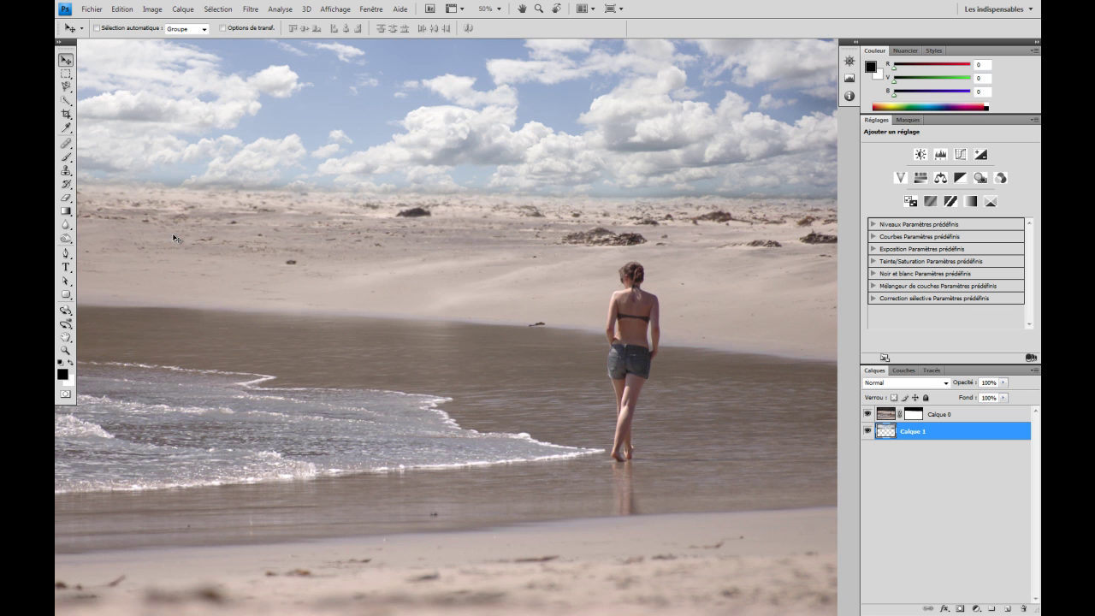
left_click_drag(171, 237, 162, 276)
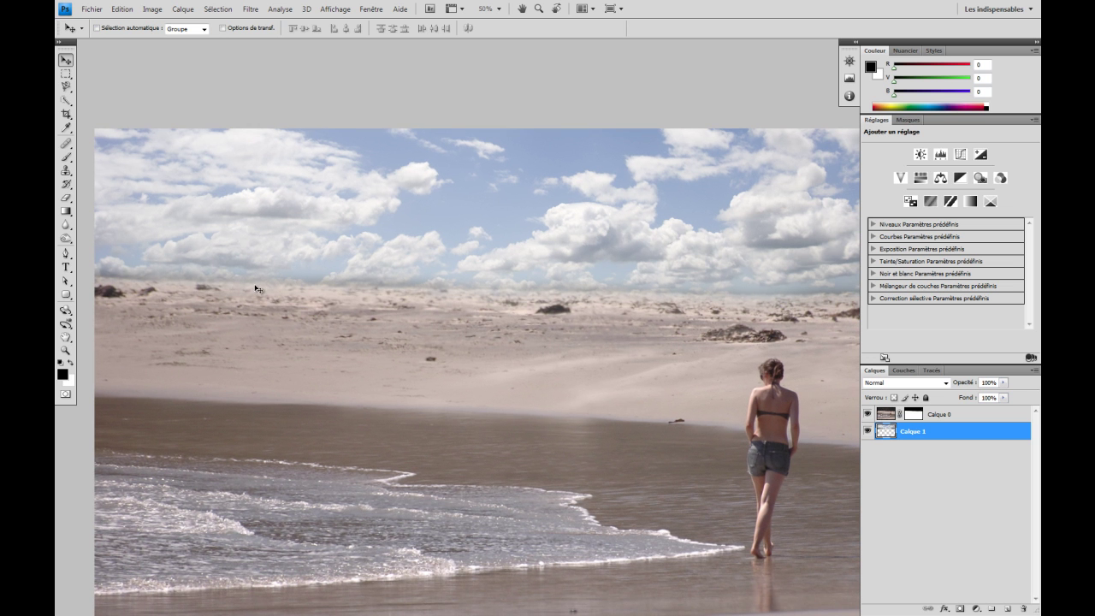
left_click_drag(273, 320, 232, 302)
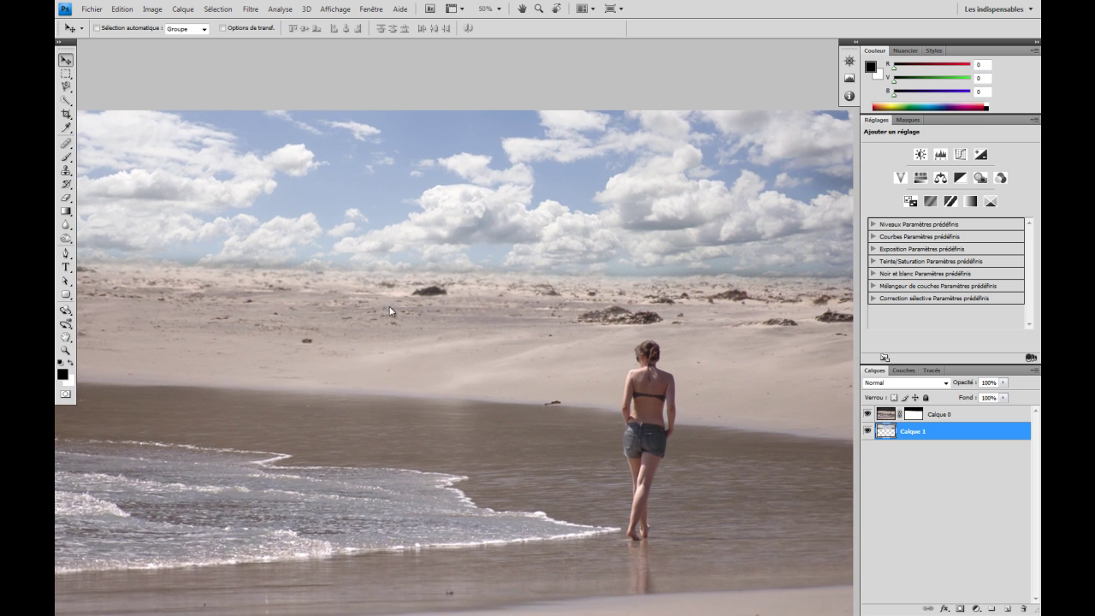
left_click(911, 415)
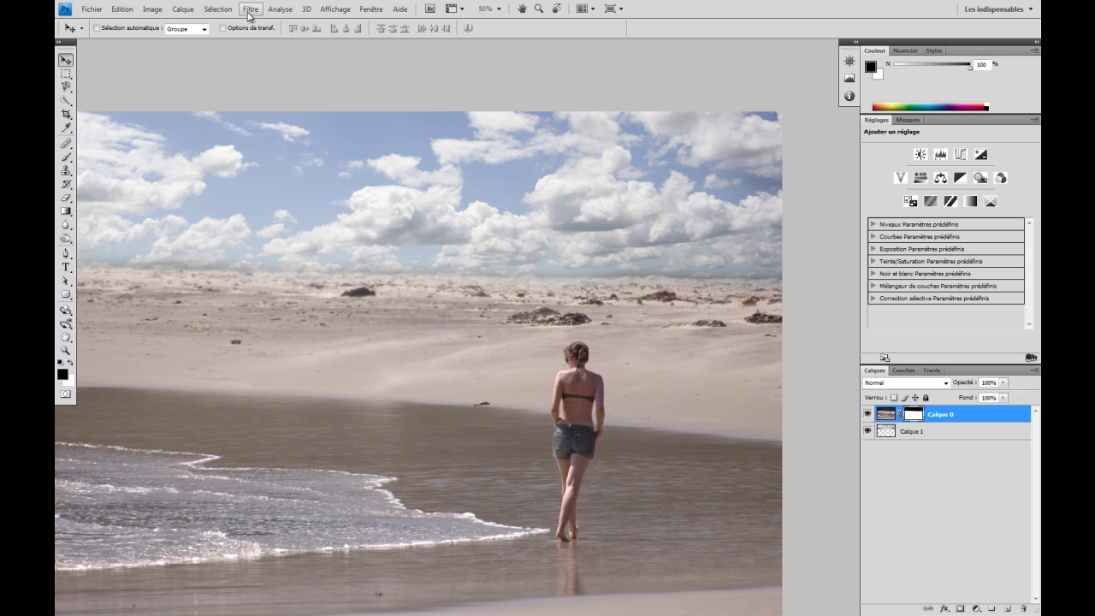
left_click(214, 10)
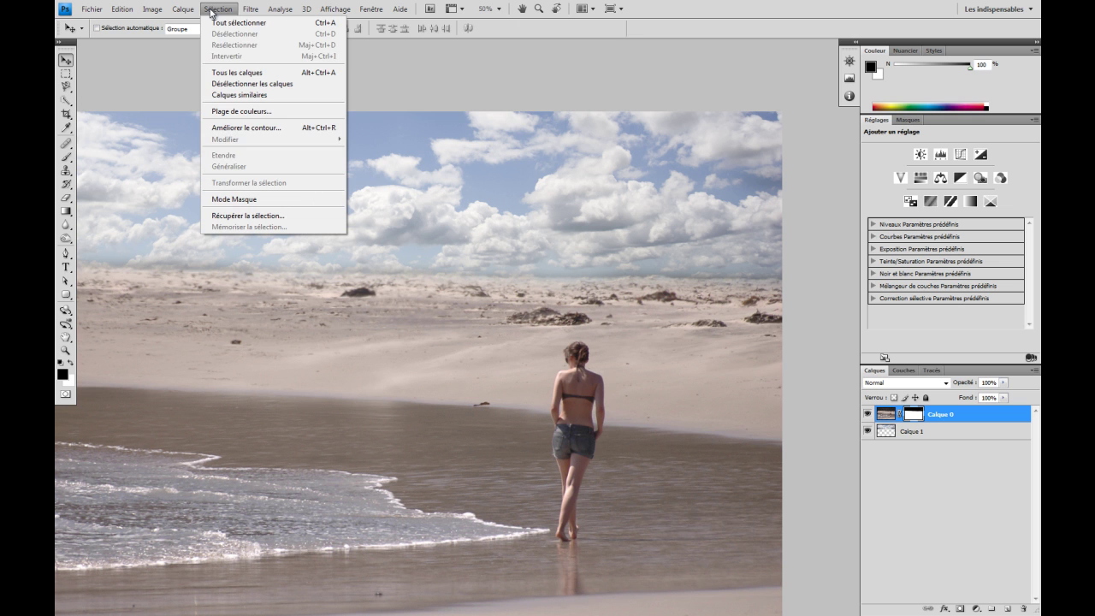
left_click(257, 128)
left_click_drag(624, 339, 599, 247)
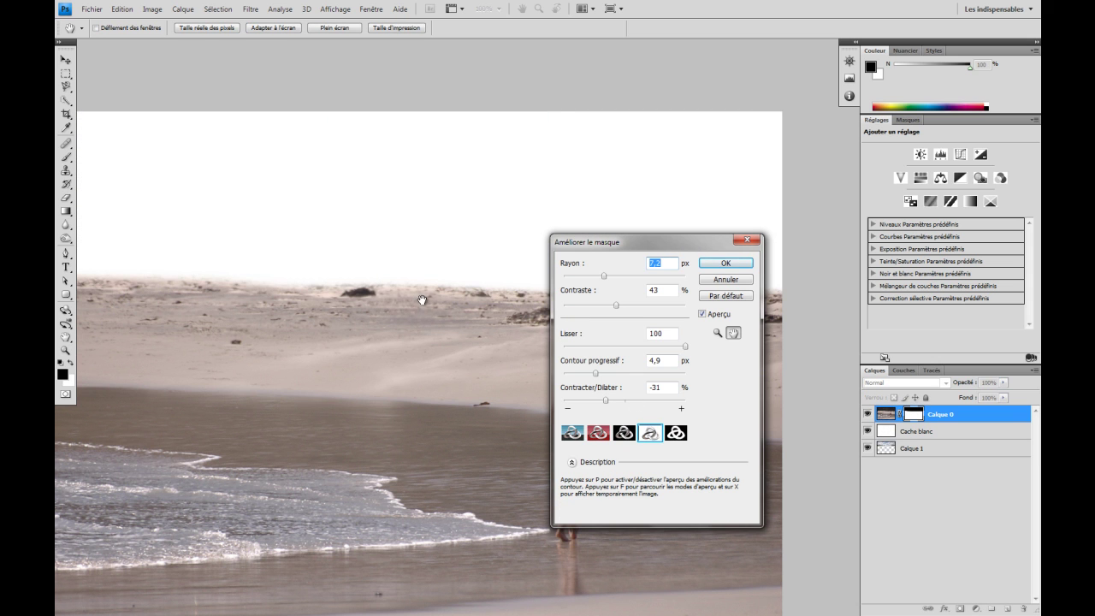
Refine the mask edge with Contracter/Dilater -14%, Contour progressif 7,0 px, Lisser 44 and Rayon 6,9 px.
left_click_drag(606, 402, 617, 401)
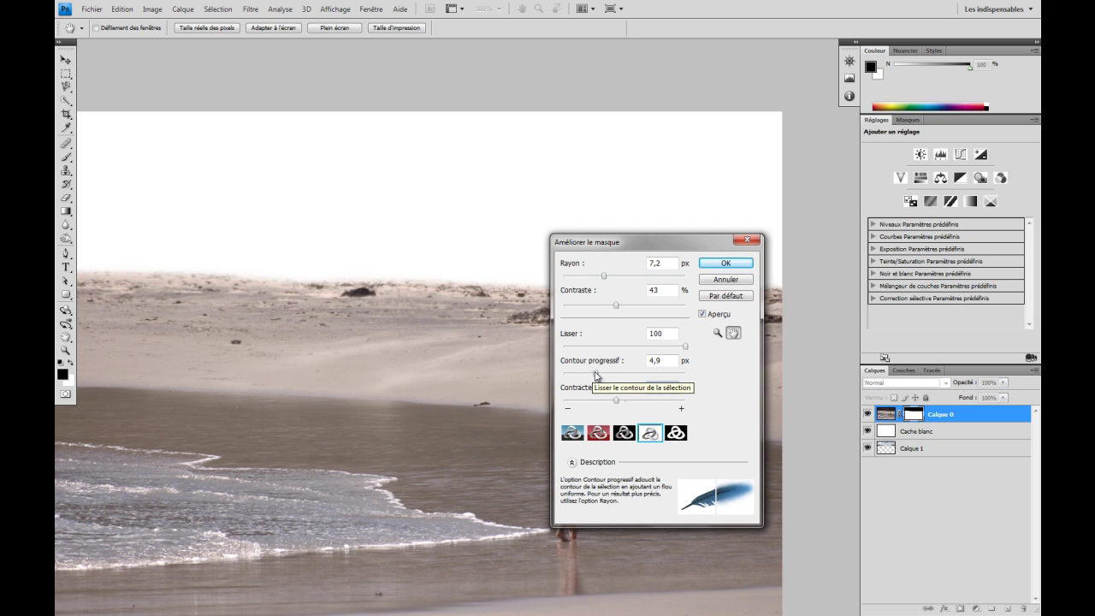
left_click_drag(596, 374, 605, 376)
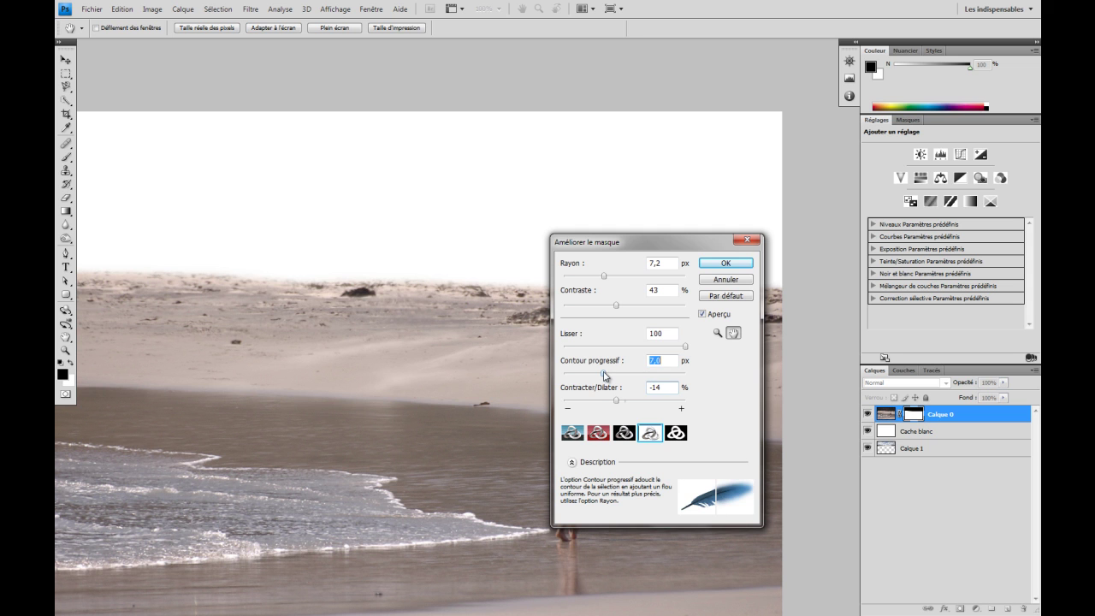
mouse_move(687, 348)
left_mouse_down()
mouse_move(611, 350)
mouse_move(700, 354)
left_mouse_up()
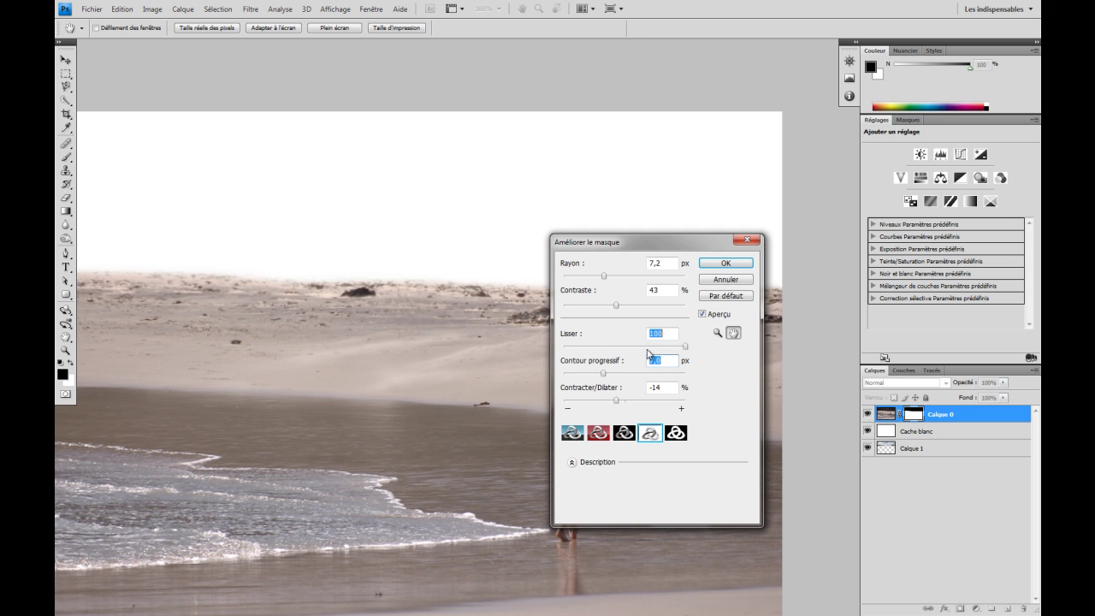
left_click_drag(597, 350, 617, 349)
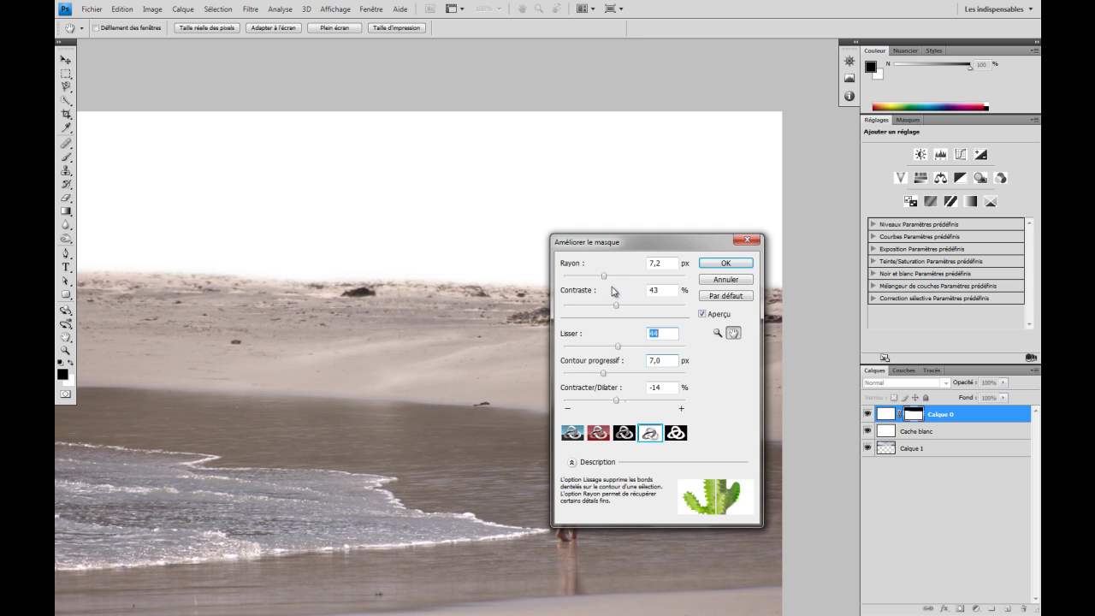
left_click_drag(603, 278, 603, 280)
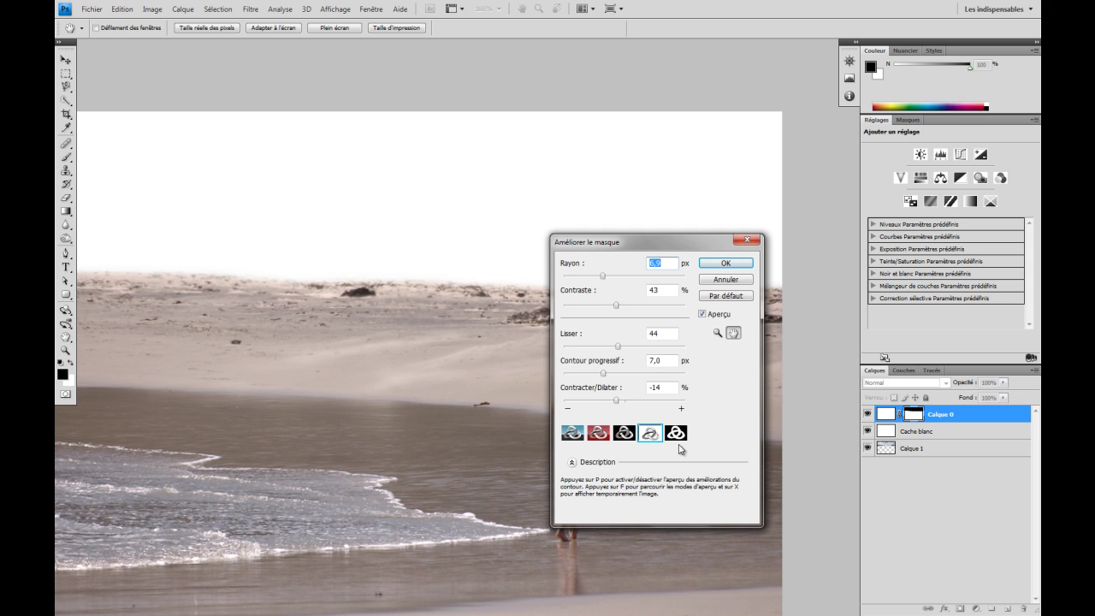
Compare the refined edge in the standard, red overlay, black, white and mask previews, return to red overlay, and apply the refinement.
left_click(571, 433)
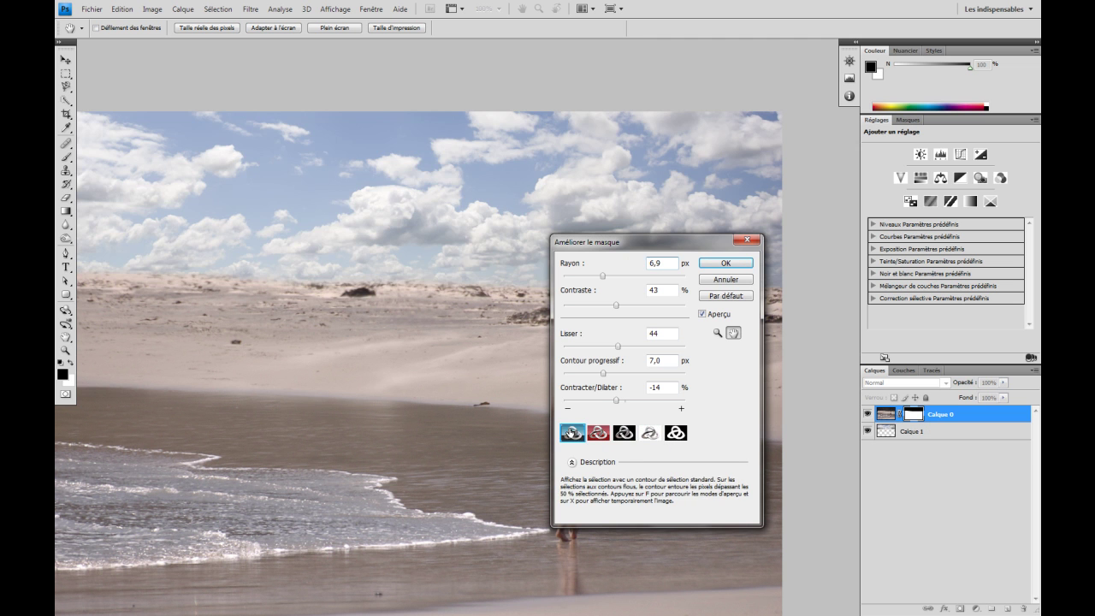
left_click(598, 433)
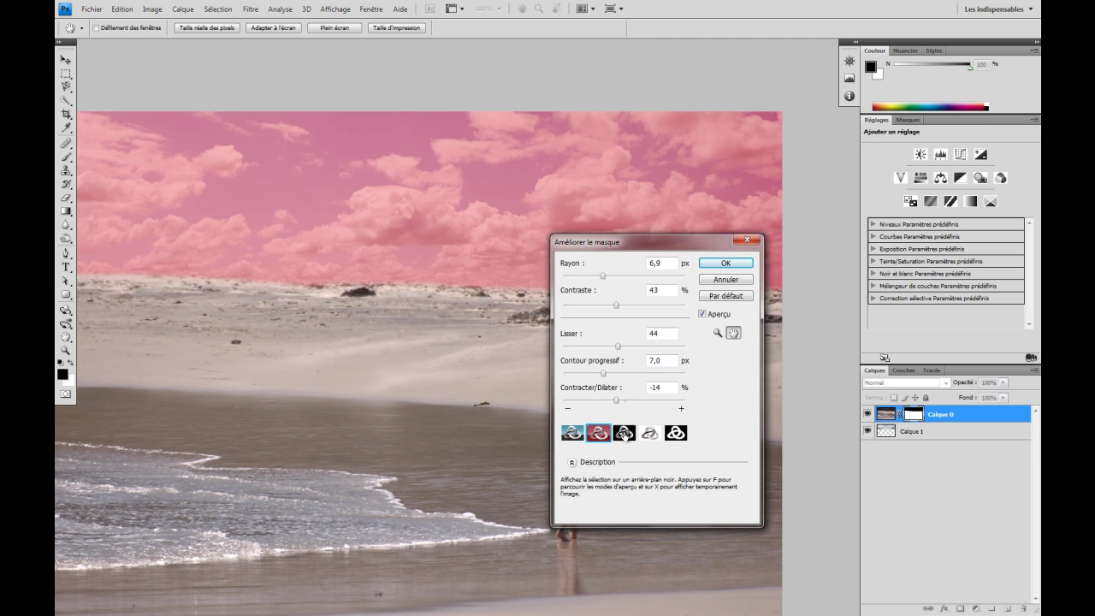
left_click(624, 434)
left_click(649, 434)
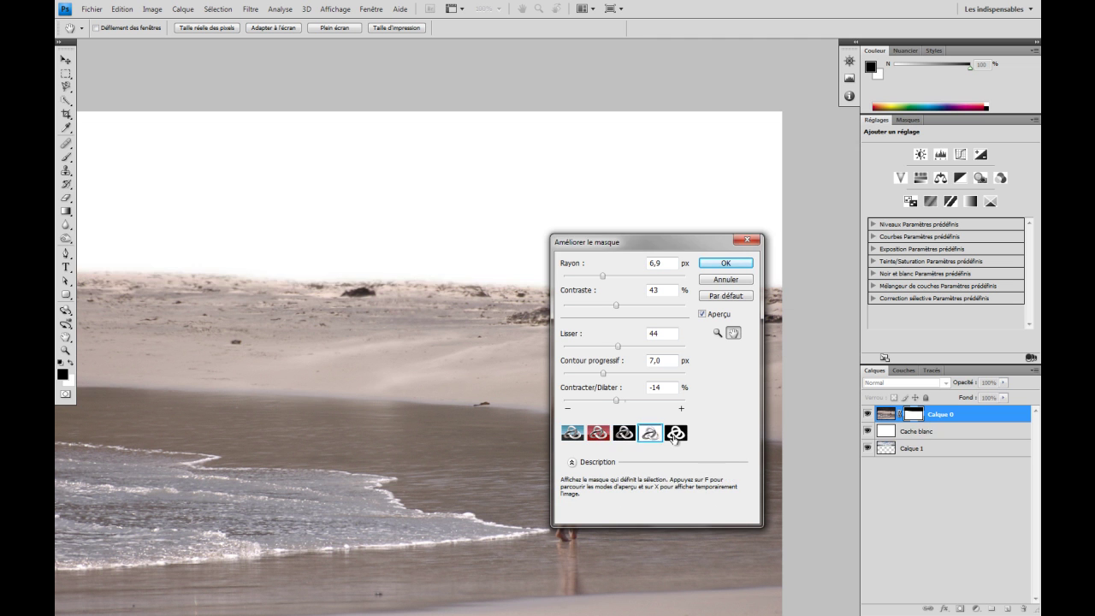
left_click(675, 434)
left_click(595, 434)
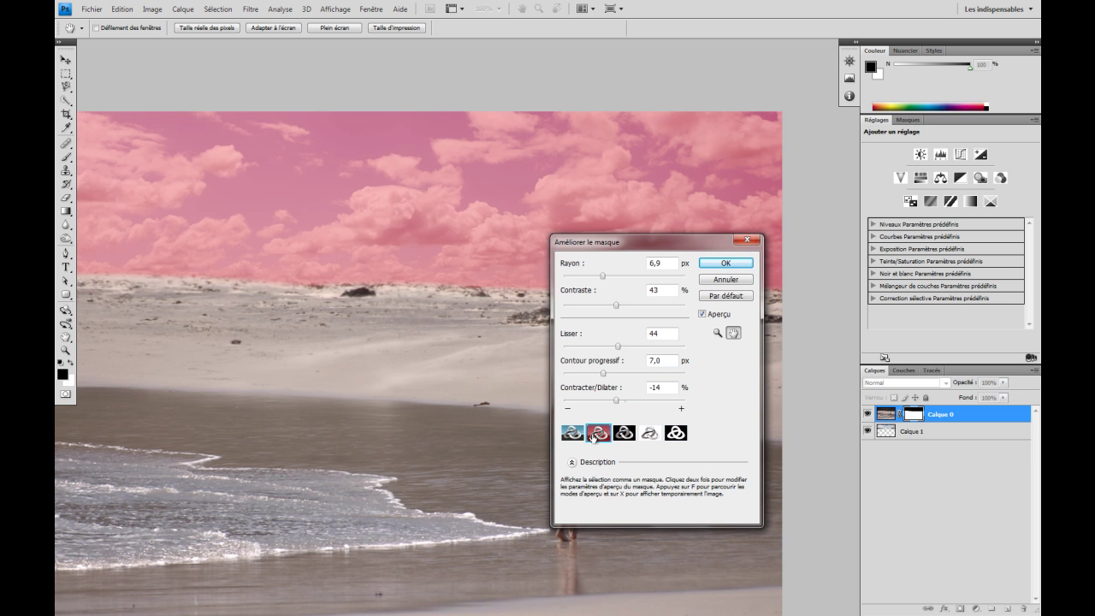
left_click_drag(625, 242, 565, 317)
left_click_drag(303, 371, 454, 370)
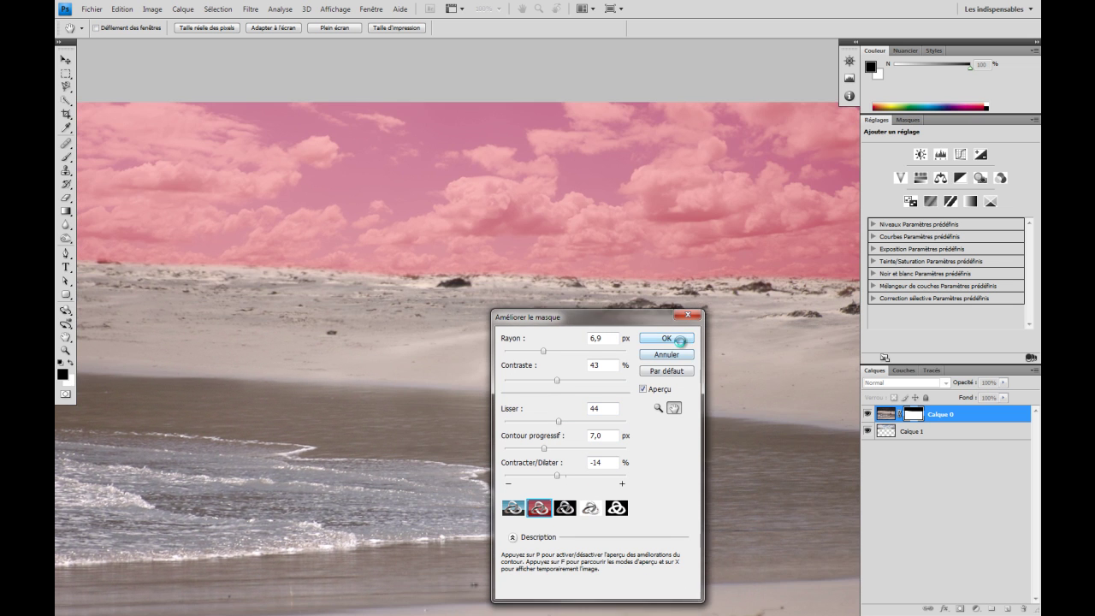
left_click(680, 341)
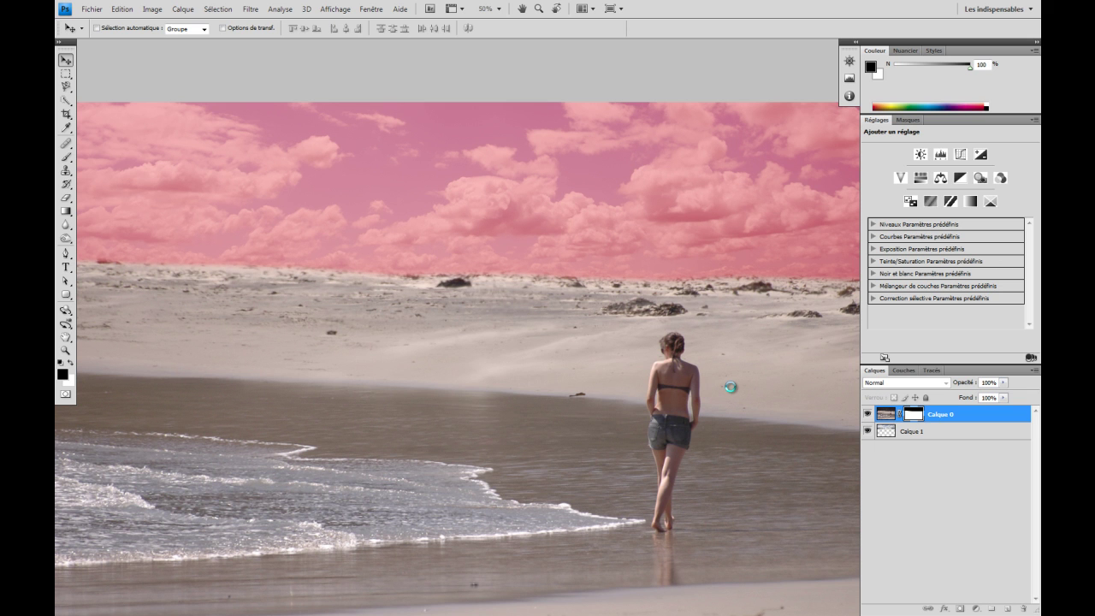
Inspect the blended horizon, and compare the whole image with the layer mask of Calque 0 disabled and enabled.
left_click_drag(337, 361, 296, 345)
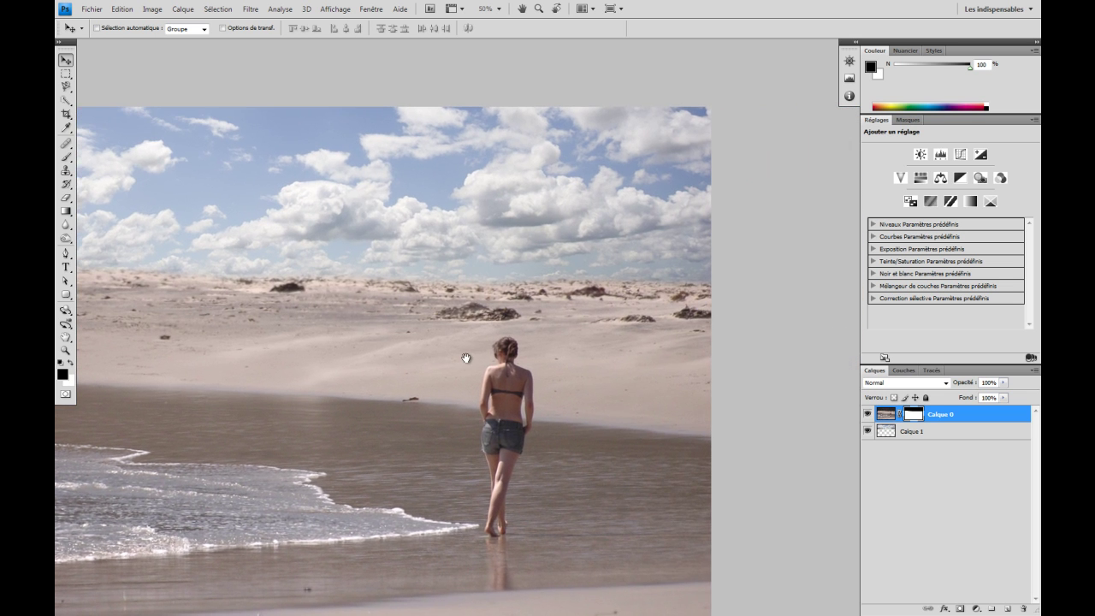
left_click_drag(465, 360, 515, 356)
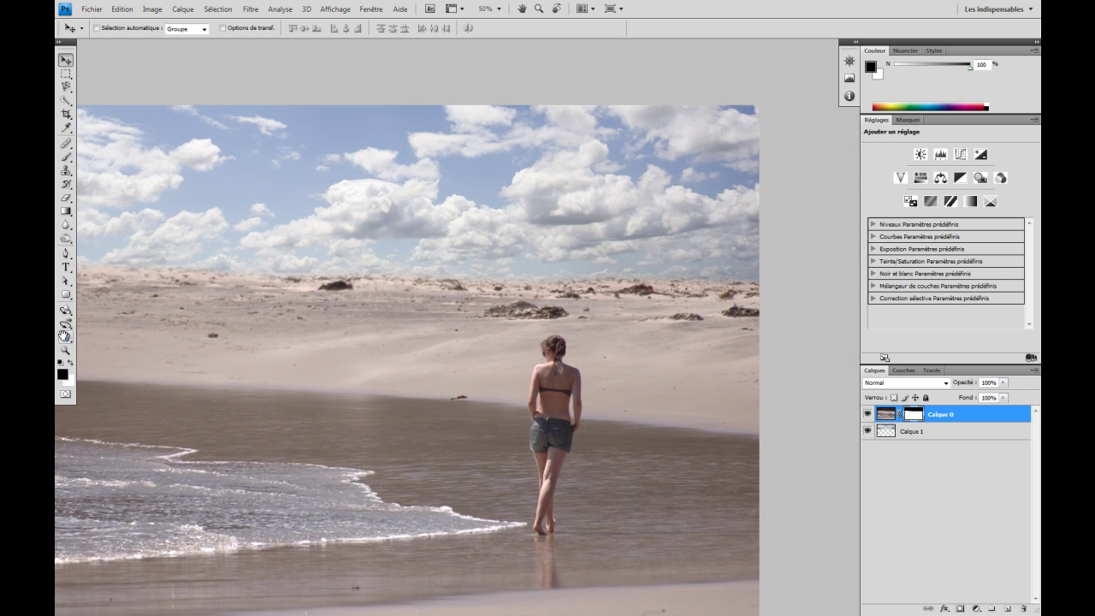
double_click(65, 337)
left_click_drag(405, 342, 324, 337)
left_click(324, 336, "alt")
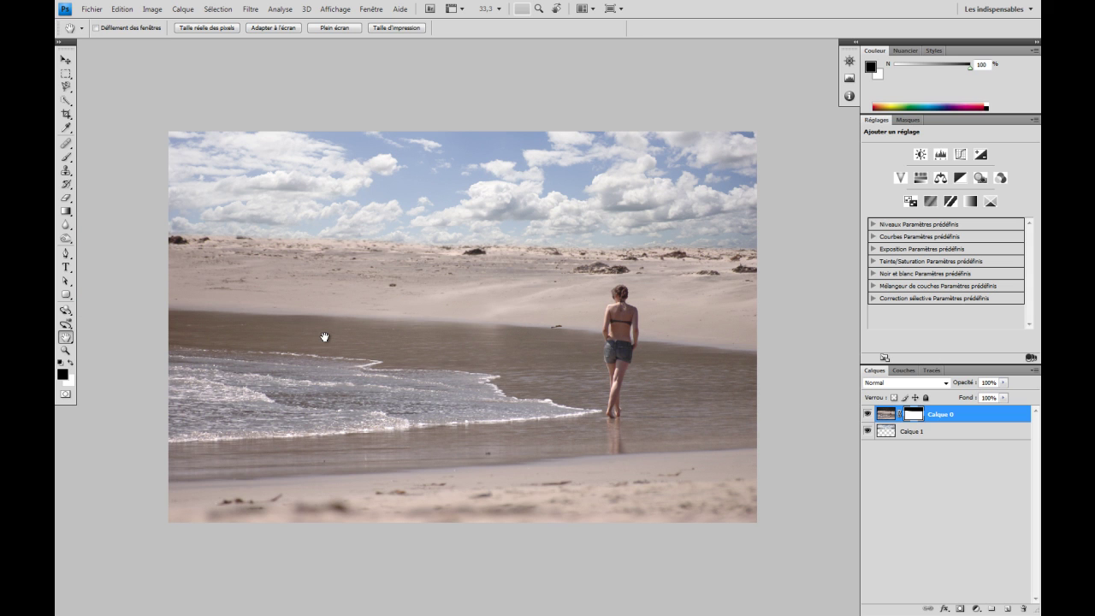
left_click(910, 417, "shift")
left_click(910, 417, "shift")
left_click(910, 417, "shift")
left_click(911, 418, "shift")
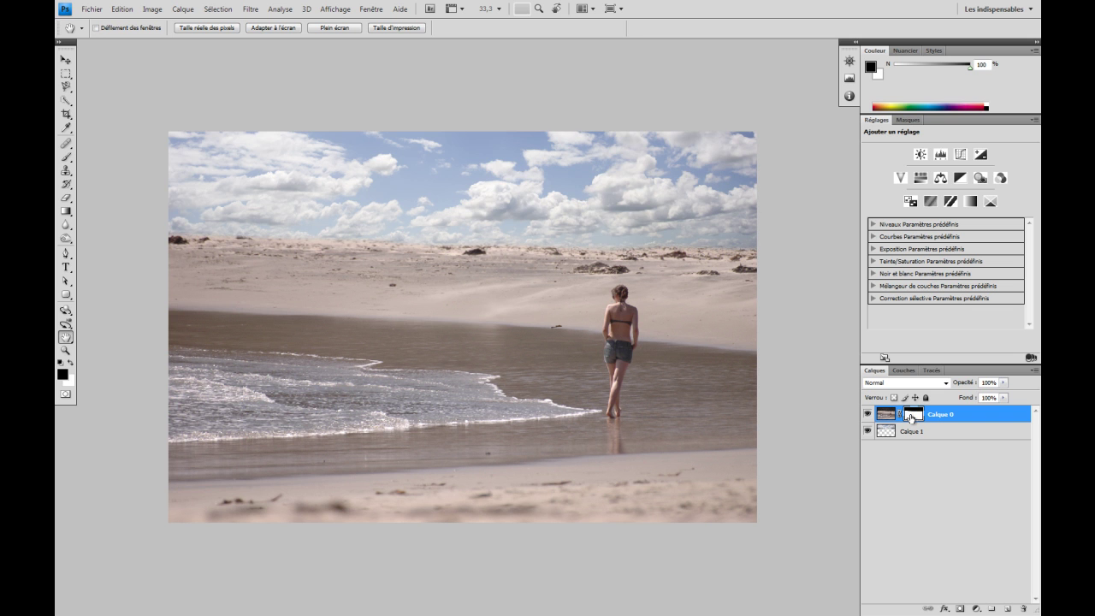